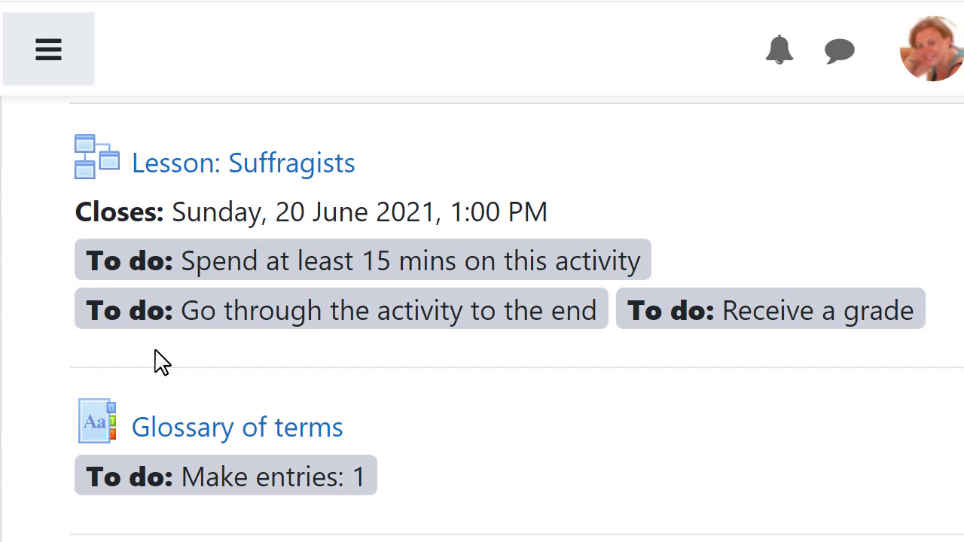
# Step: Mark the 'Suffragists or Suffragettes?' weblink as done for the activity completion report
pyautogui.click(243, 164)
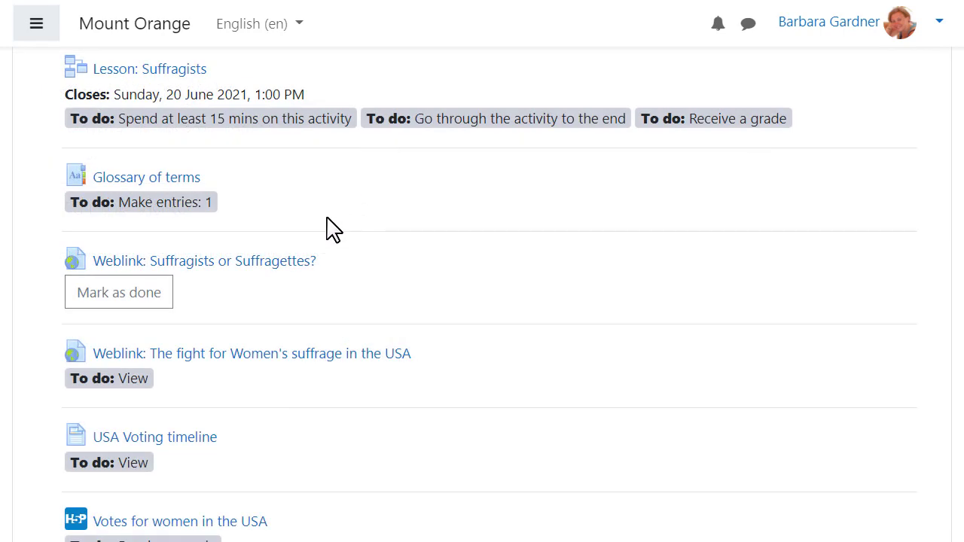
pyautogui.click(150, 299)
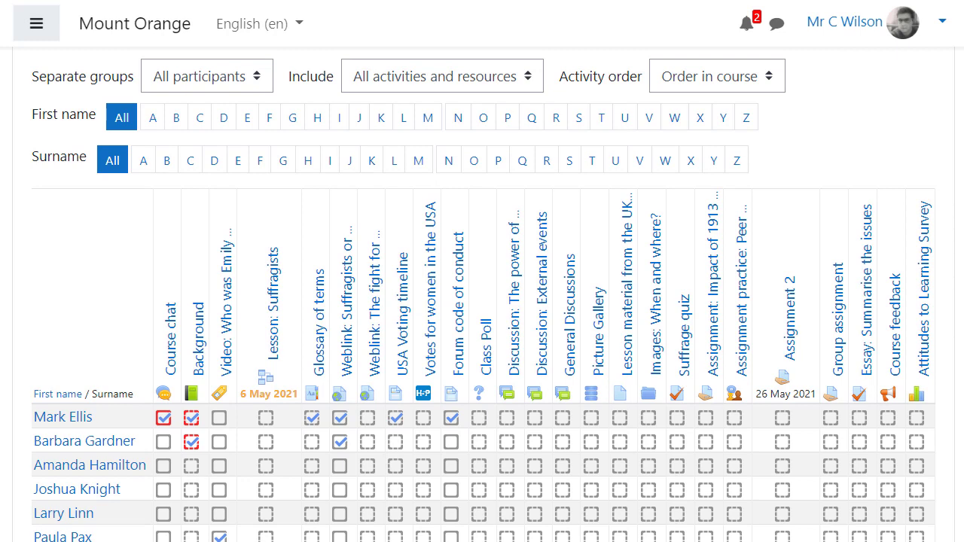
# Step: Override the student's Video activity completion to Completed and confirm the change
pyautogui.scroll(-1, 483, 296)
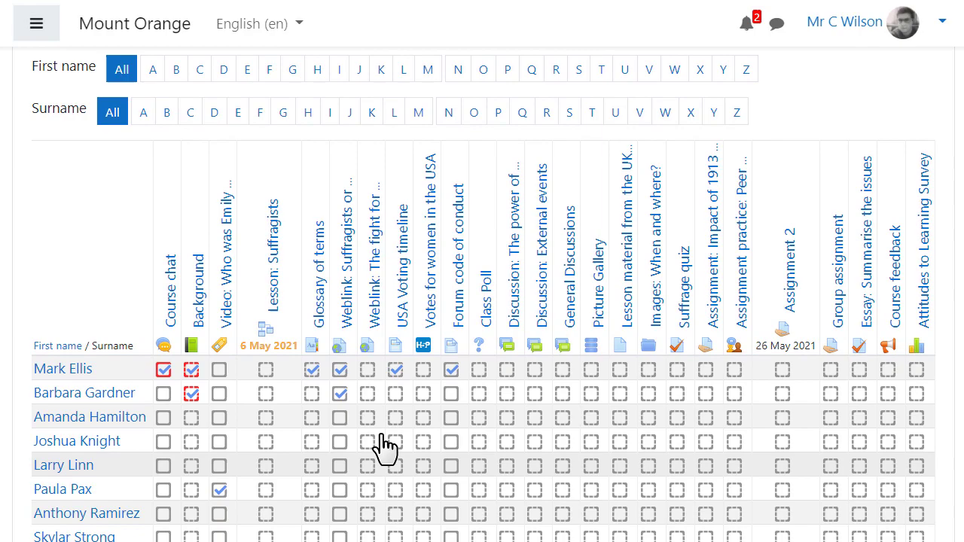
pyautogui.click(219, 369)
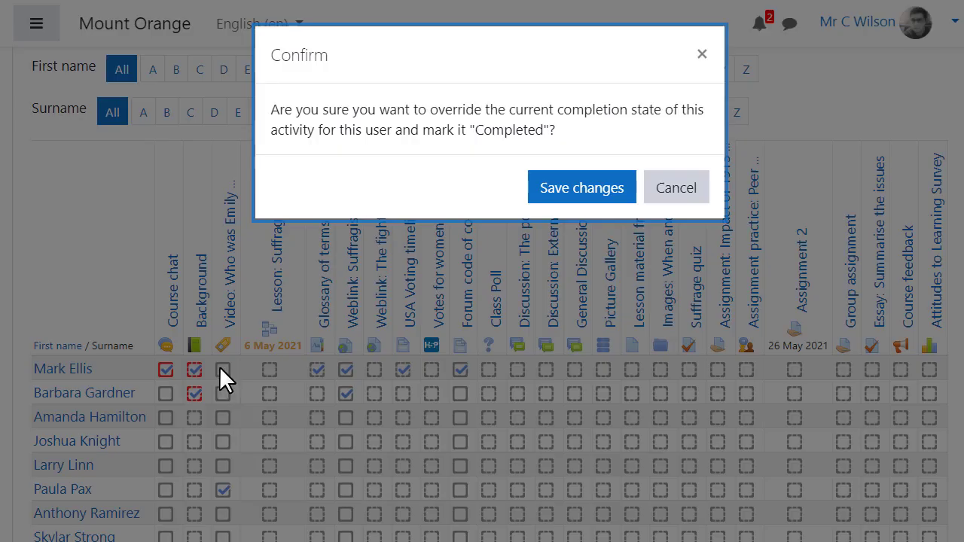
pyautogui.click(558, 190)
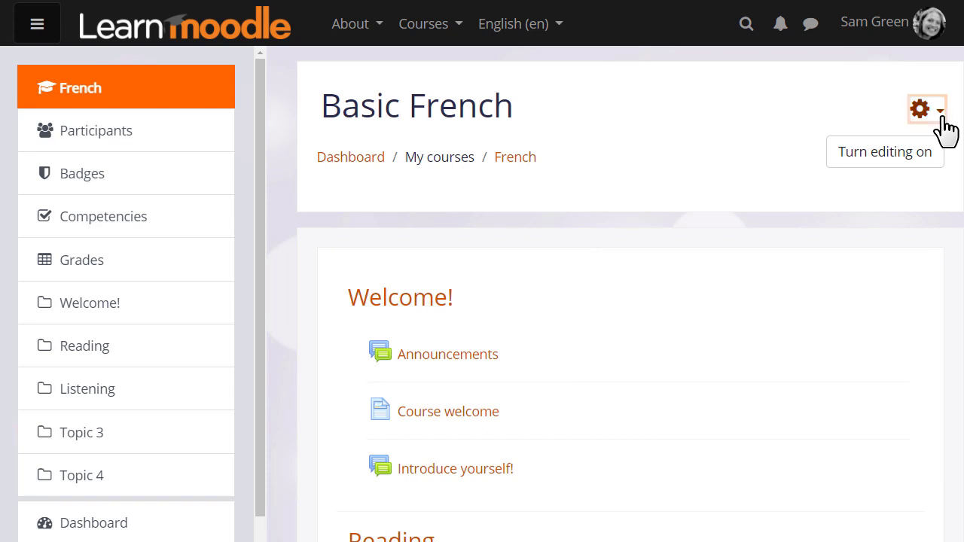
# Step: In Basic French settings, verify completion tracking and show completion conditions are both Yes
pyautogui.click(940, 113)
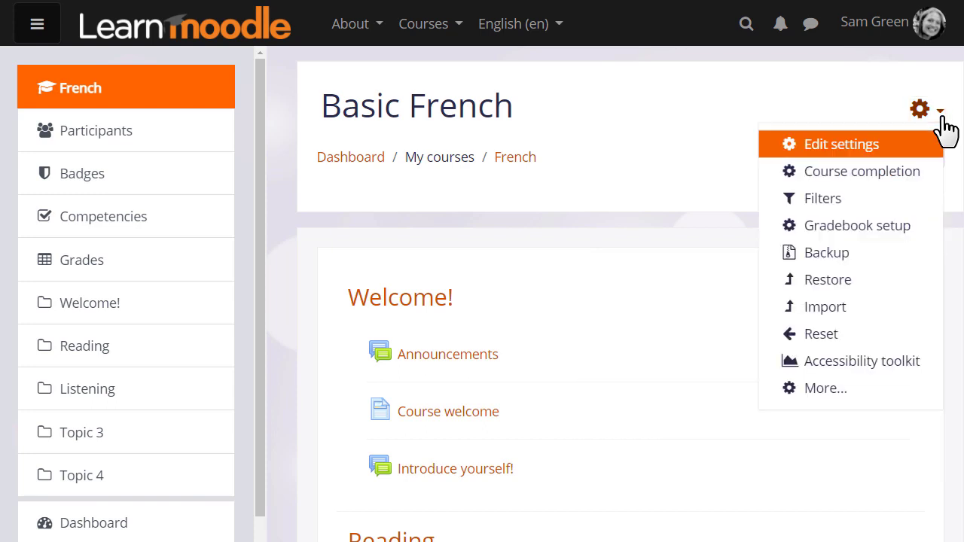
pyautogui.click(868, 146)
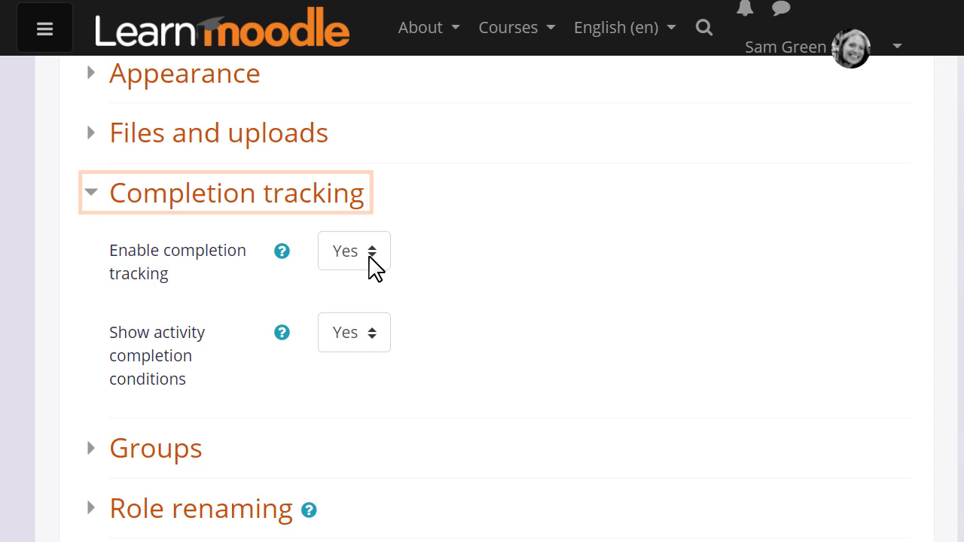
pyautogui.click(377, 348)
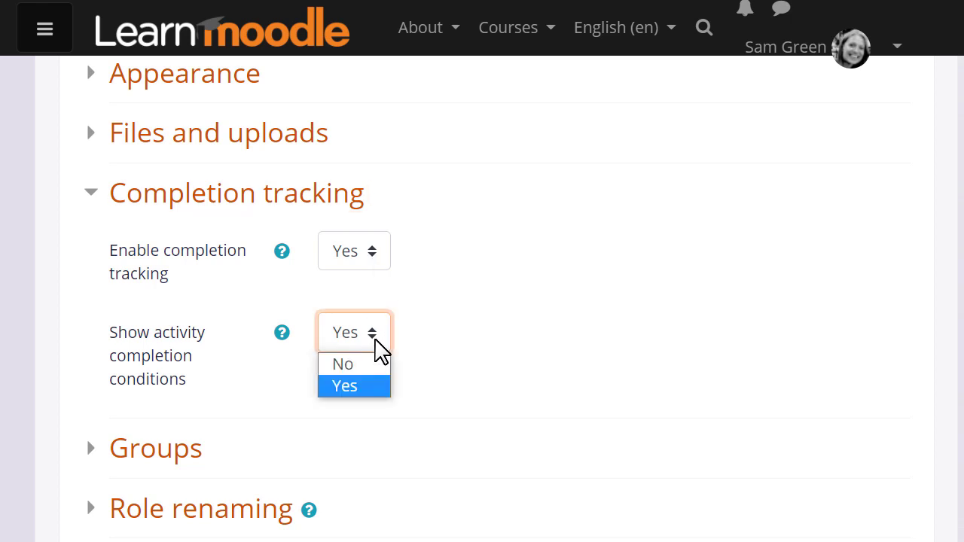
pyautogui.click(376, 340)
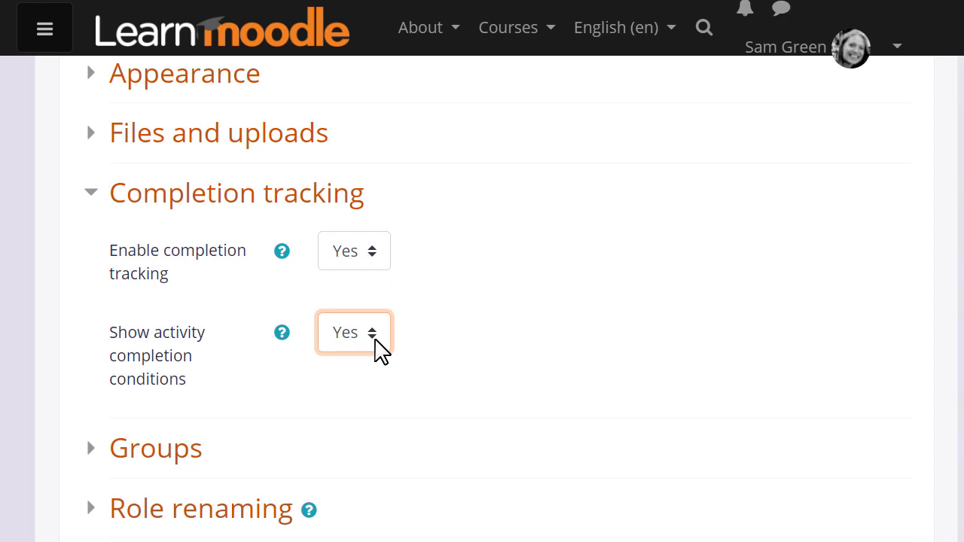
pyautogui.click(106, 201)
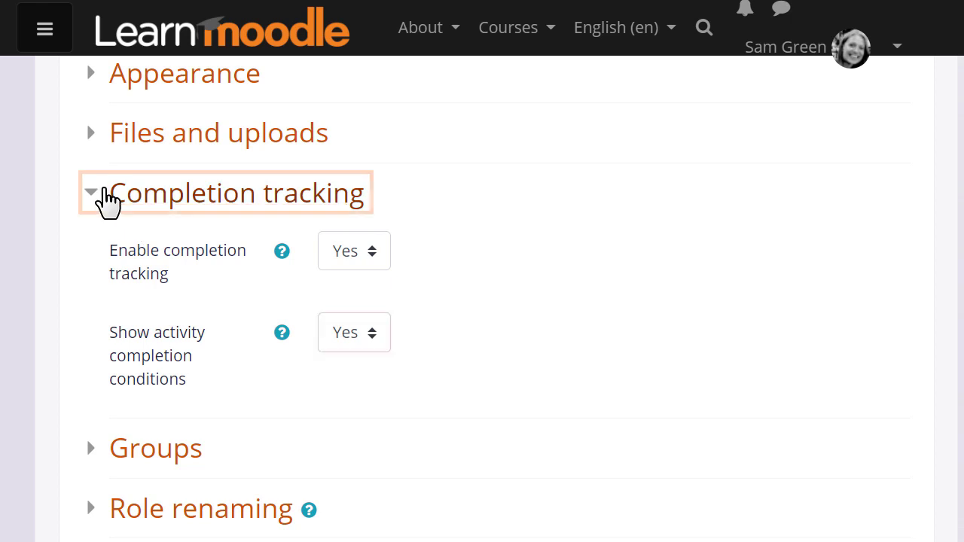
pyautogui.click(105, 85)
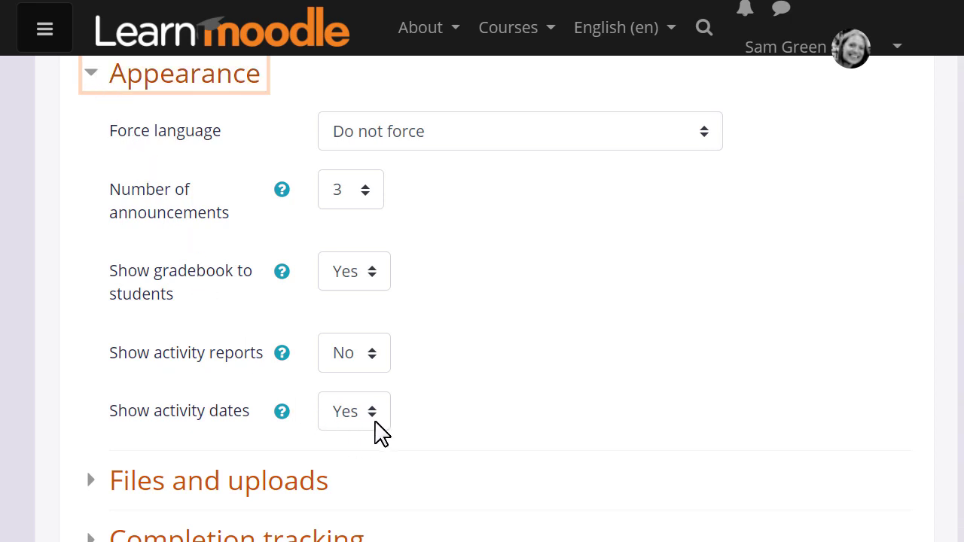
# Step: Leave Show activity dates set to Yes in the Appearance settings
pyautogui.click(372, 414)
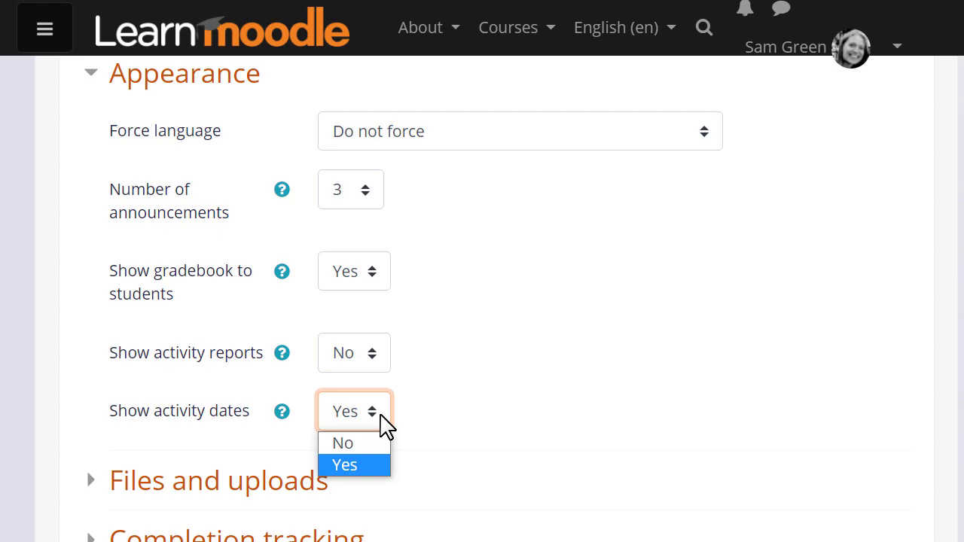
pyautogui.click(380, 415)
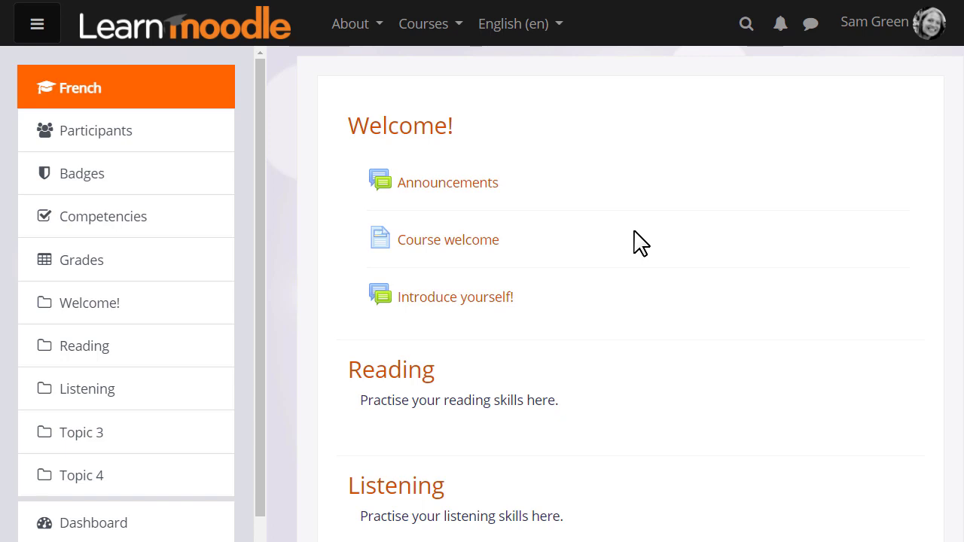
# Step: Give Course welcome manual student completion with an expected completion date of 28 May 2021
pyautogui.click(494, 244)
pyautogui.click(936, 273)
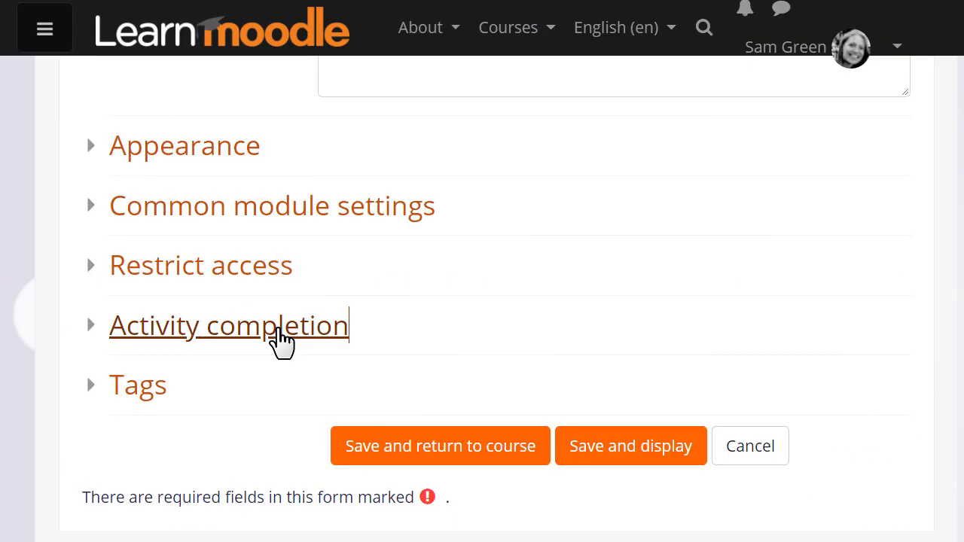
pyautogui.click(280, 341)
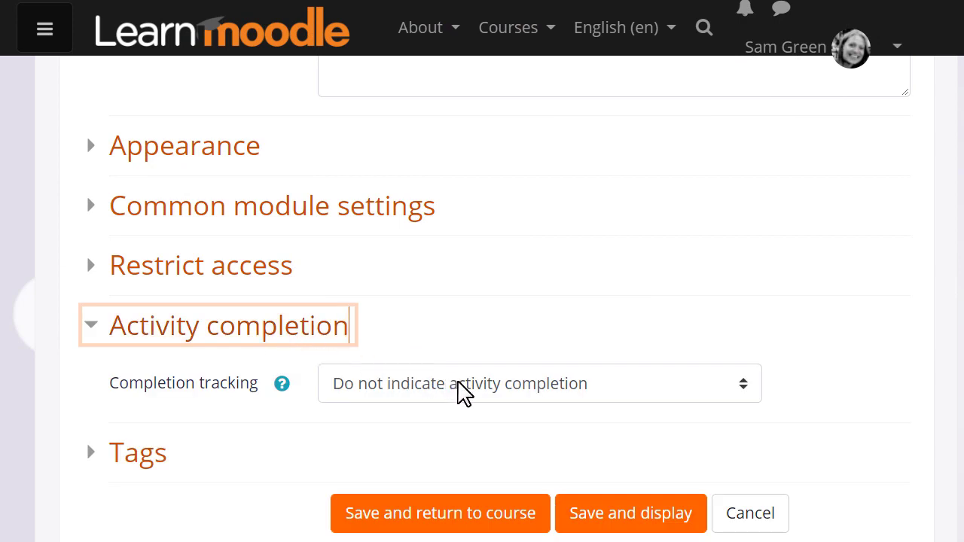
pyautogui.click(461, 391)
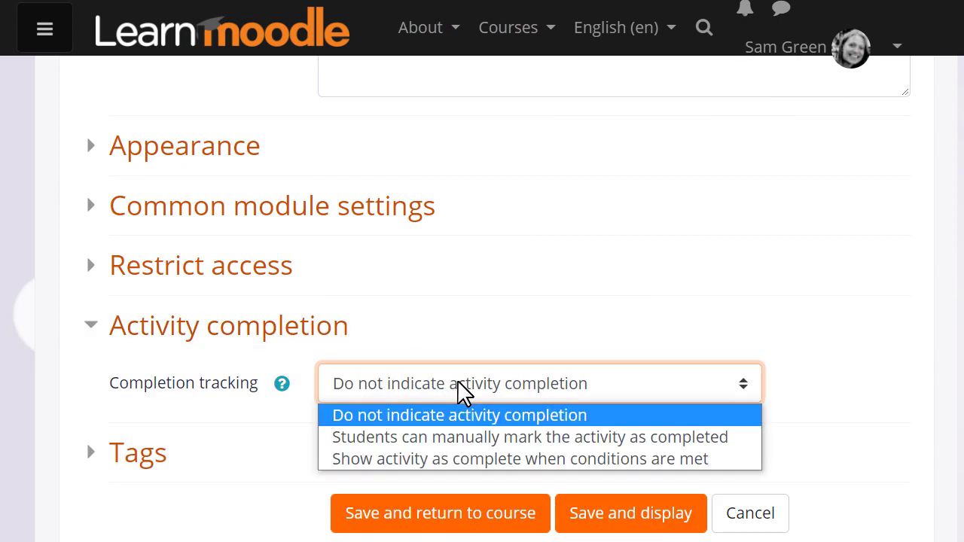
pyautogui.click(687, 439)
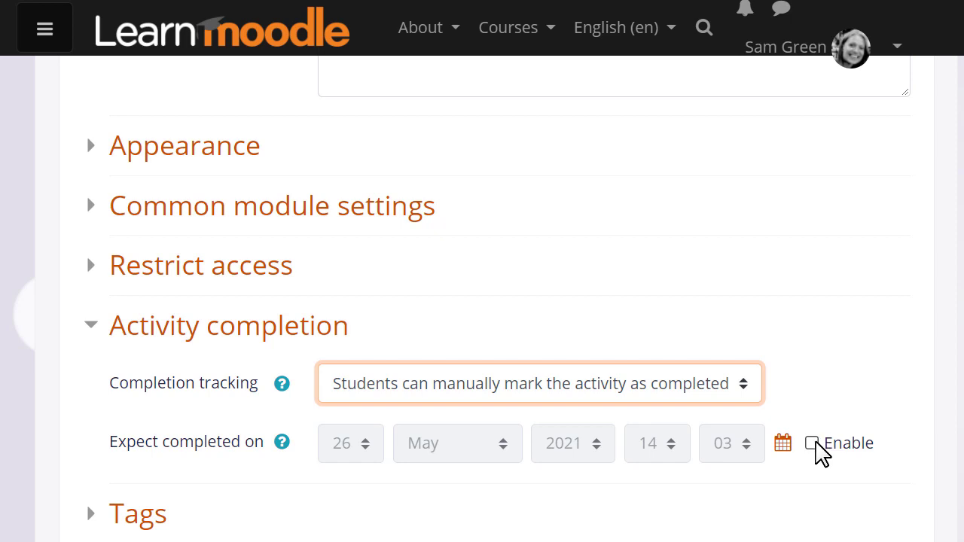
pyautogui.click(812, 443)
pyautogui.click(370, 452)
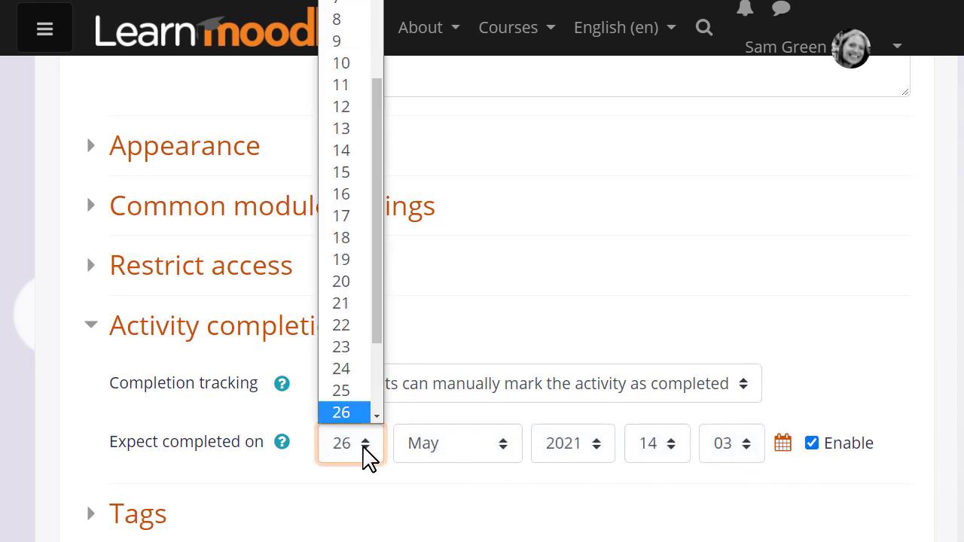
pyautogui.scroll(-2, 374, 425)
pyautogui.click(360, 369)
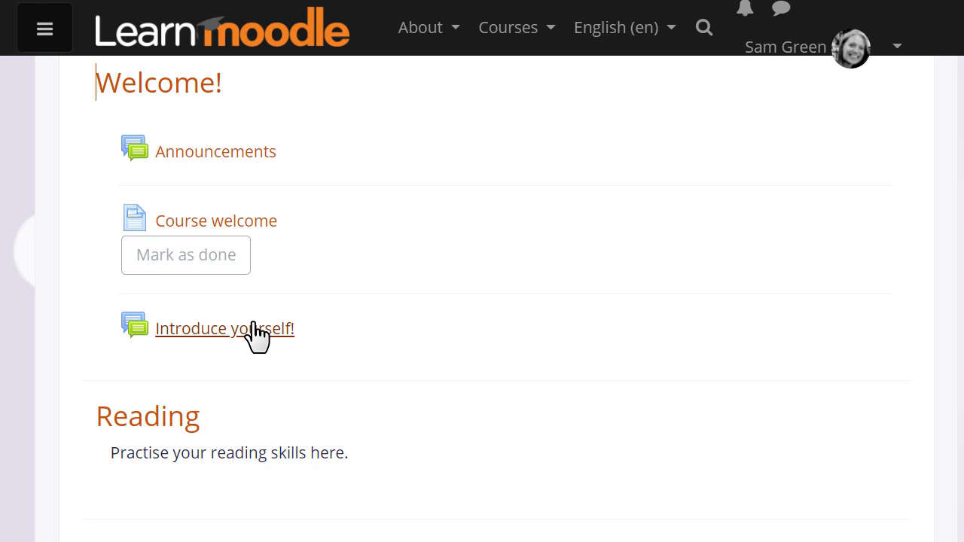
# Step: Require 1 discussion and 1 reply to complete Introduce yourself!, leaving grade not required
pyautogui.click(255, 328)
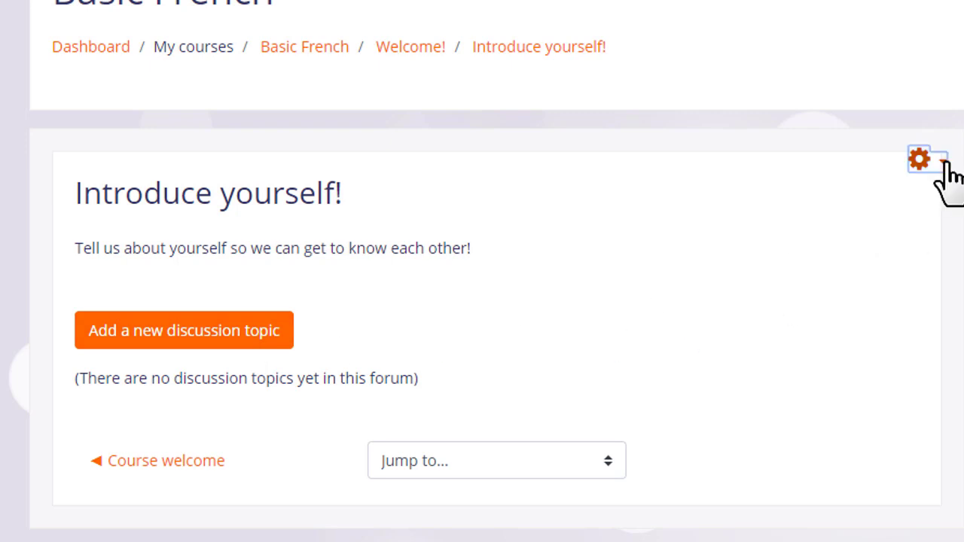
pyautogui.click(941, 161)
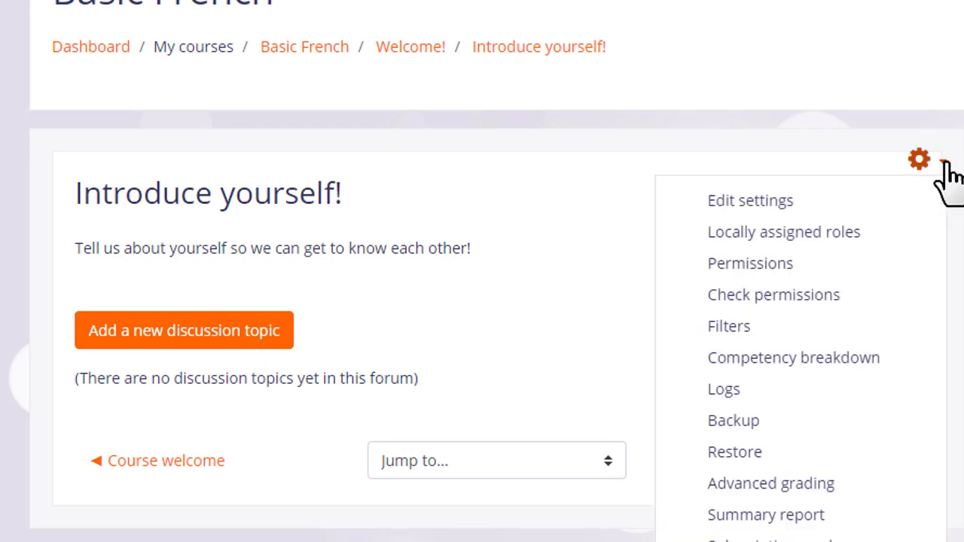
pyautogui.click(798, 197)
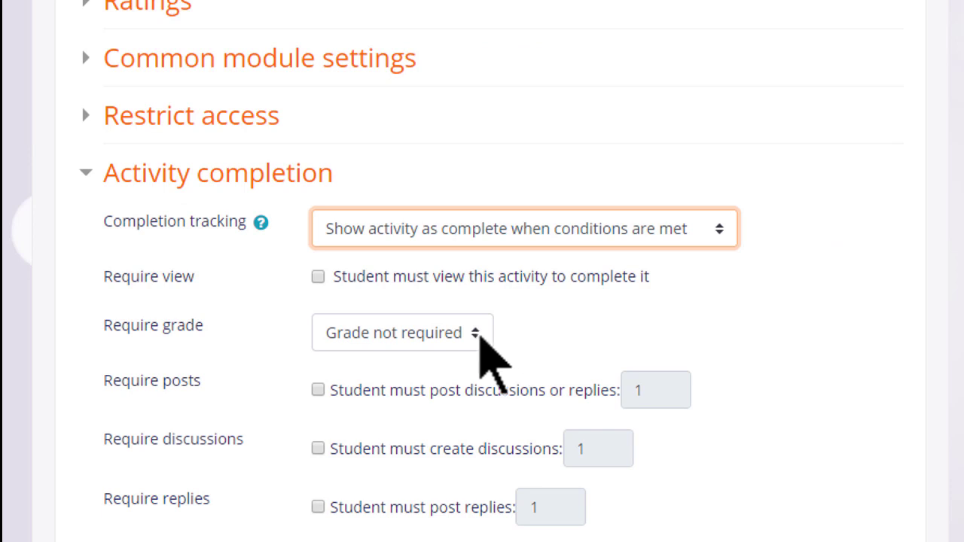
pyautogui.click(475, 333)
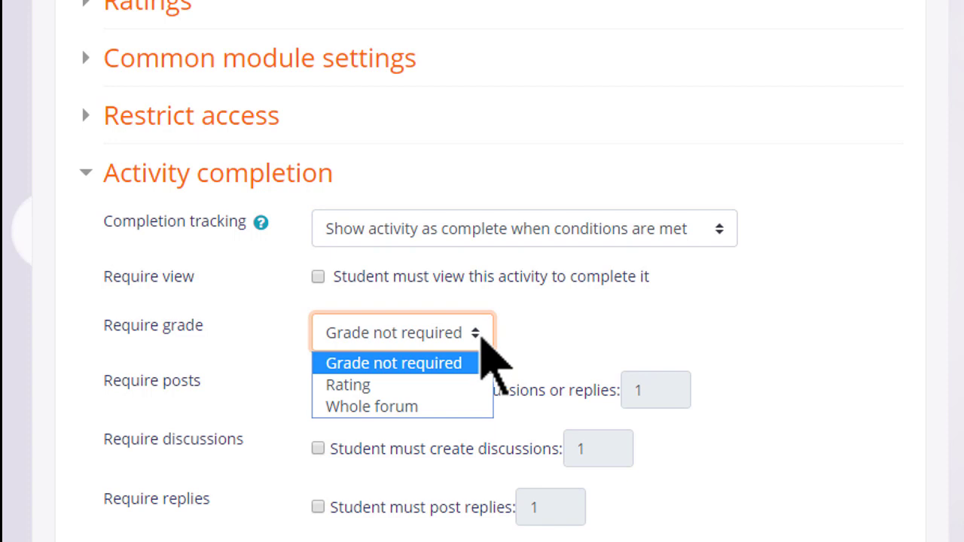
pyautogui.click(483, 338)
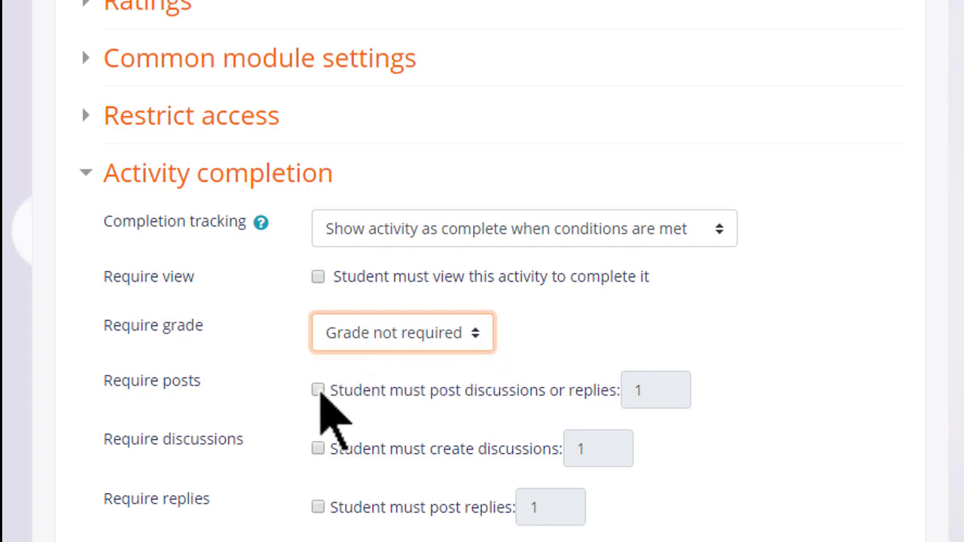
pyautogui.click(318, 391)
pyautogui.click(318, 449)
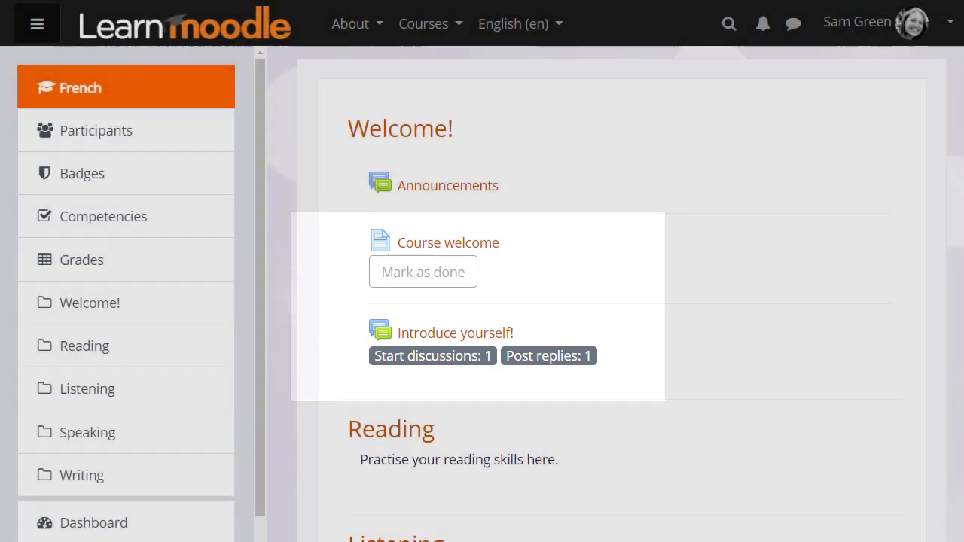
# Step: Go to Course completion from the Basic French course gear menu
pyautogui.scroll(3, 621, 301)
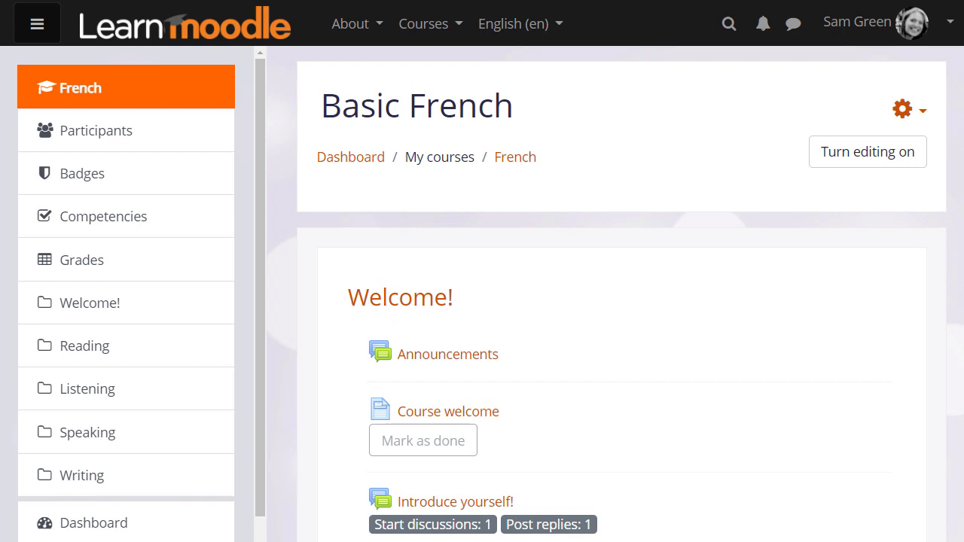
pyautogui.click(921, 112)
pyautogui.click(841, 174)
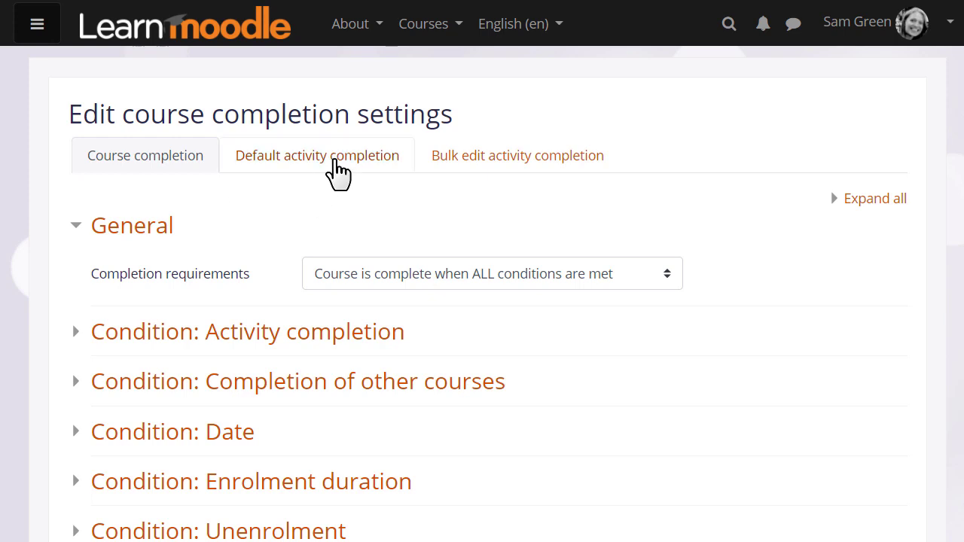
# Step: Switch from Default activity completion to the Bulk edit activity completion listing
pyautogui.click(339, 172)
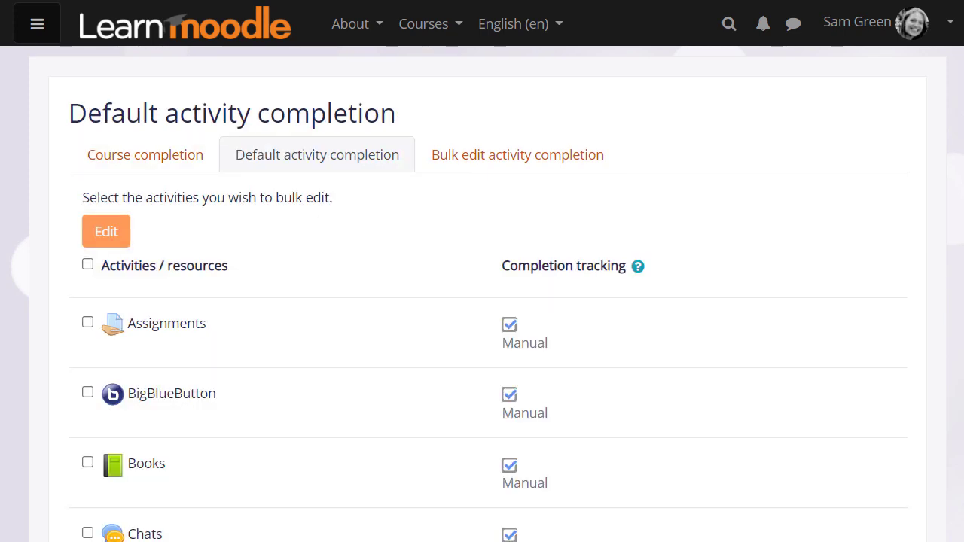
pyautogui.click(467, 167)
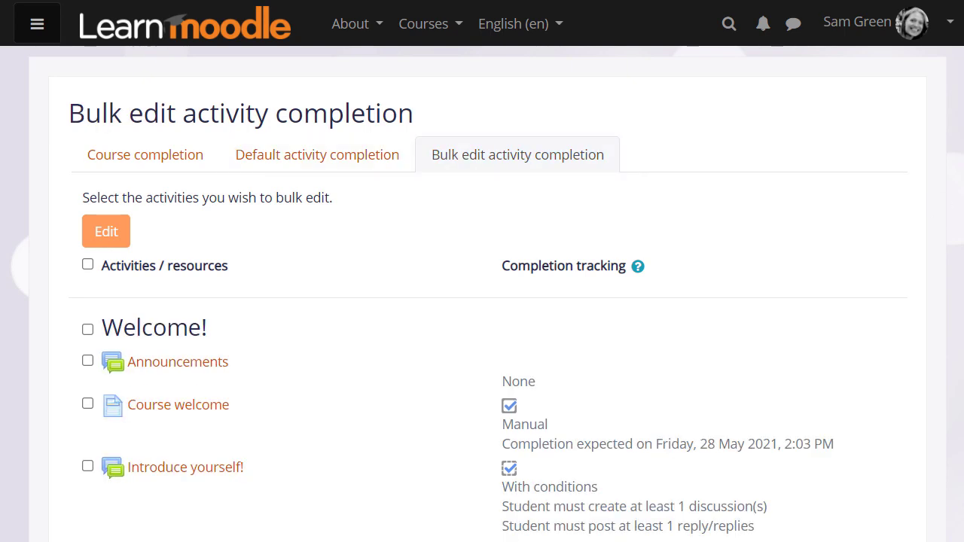